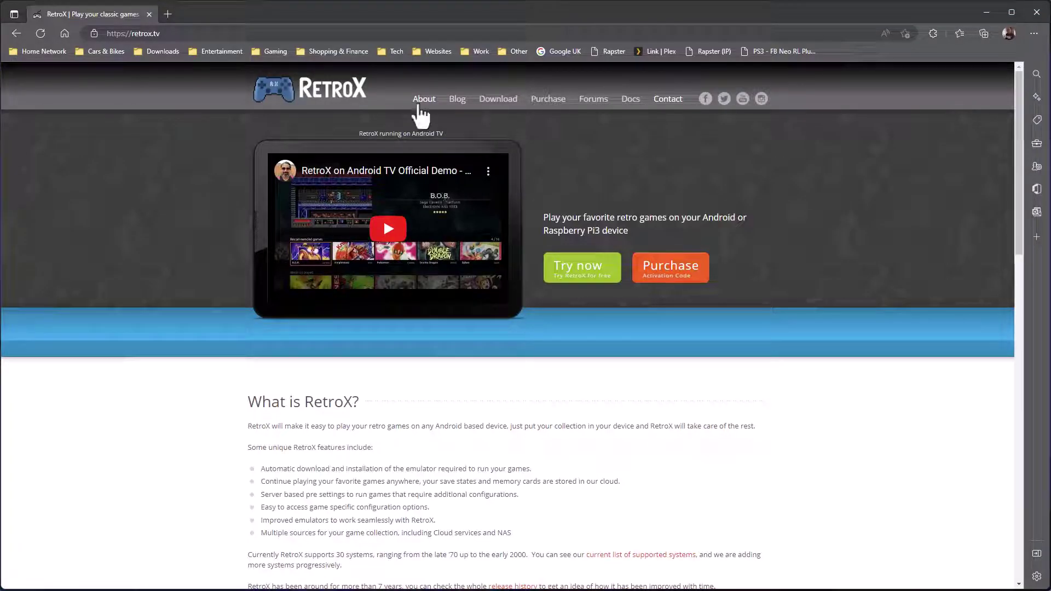
Step: Open the 'Adding your own games' guide from the retrox.tv Docs menu
left_click(626, 104)
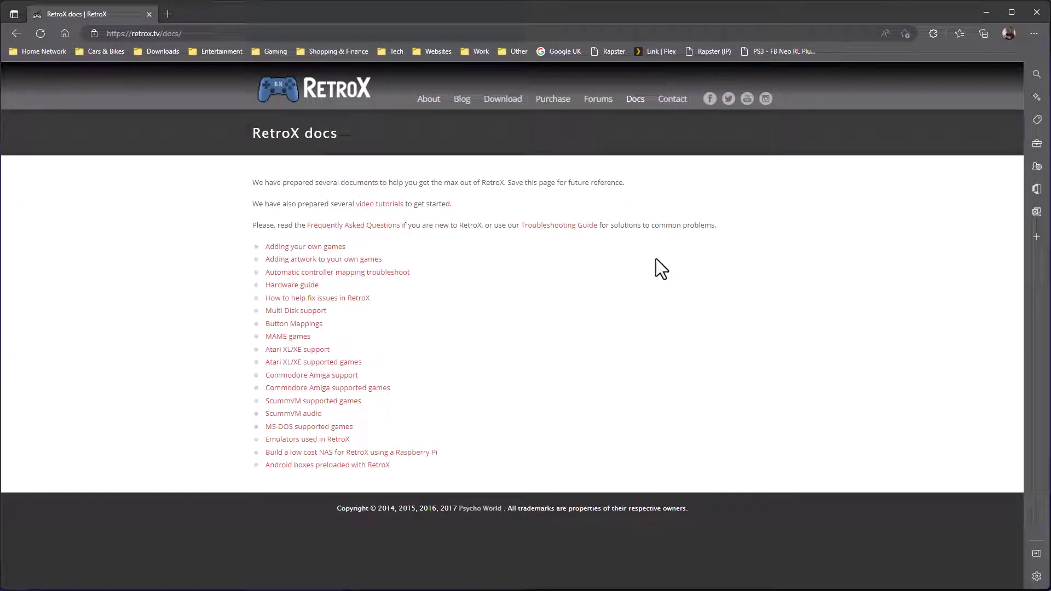
left_click(321, 247)
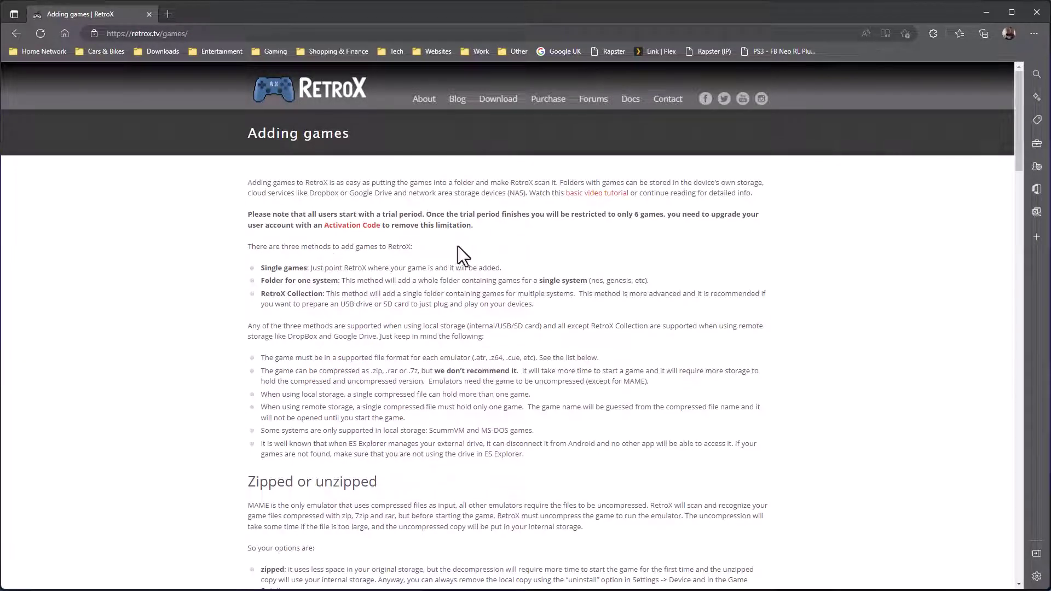
scroll(435, 320, "down", 7)
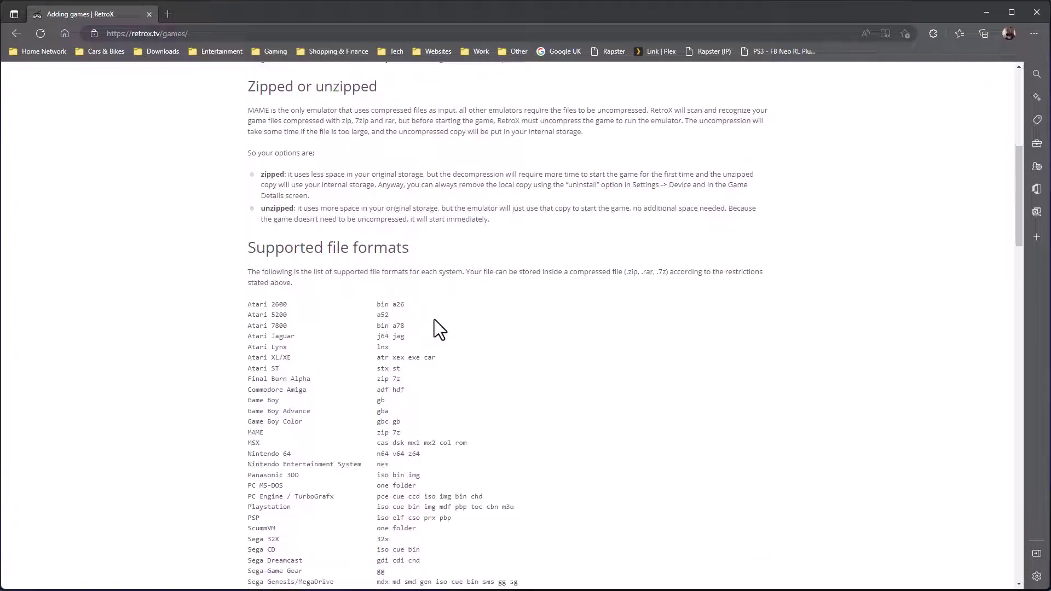
scroll(434, 320, "down", 20)
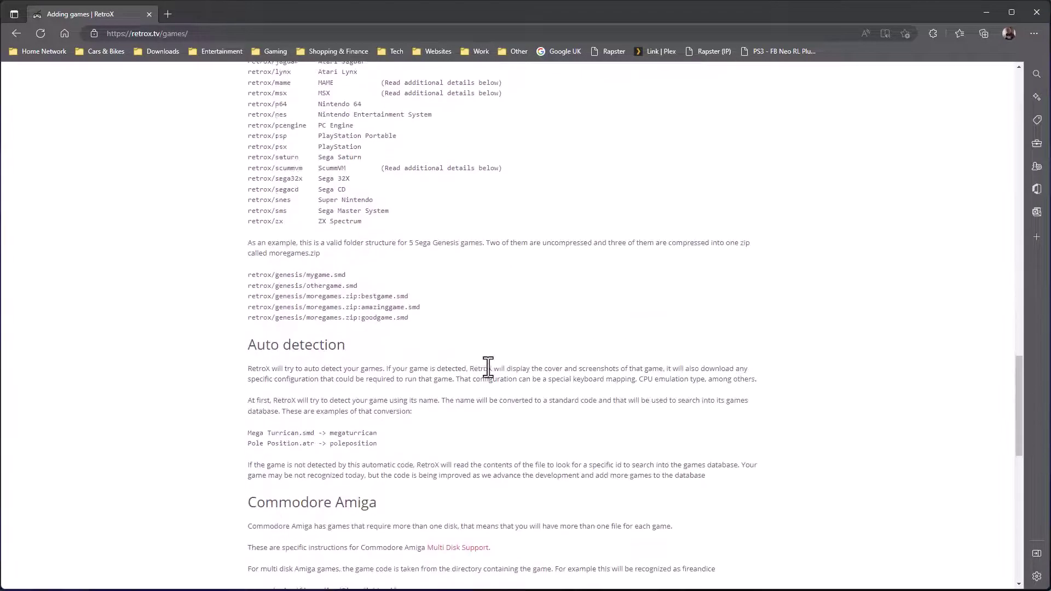
scroll(488, 367, "down", 10)
scroll(494, 396, "up", 20)
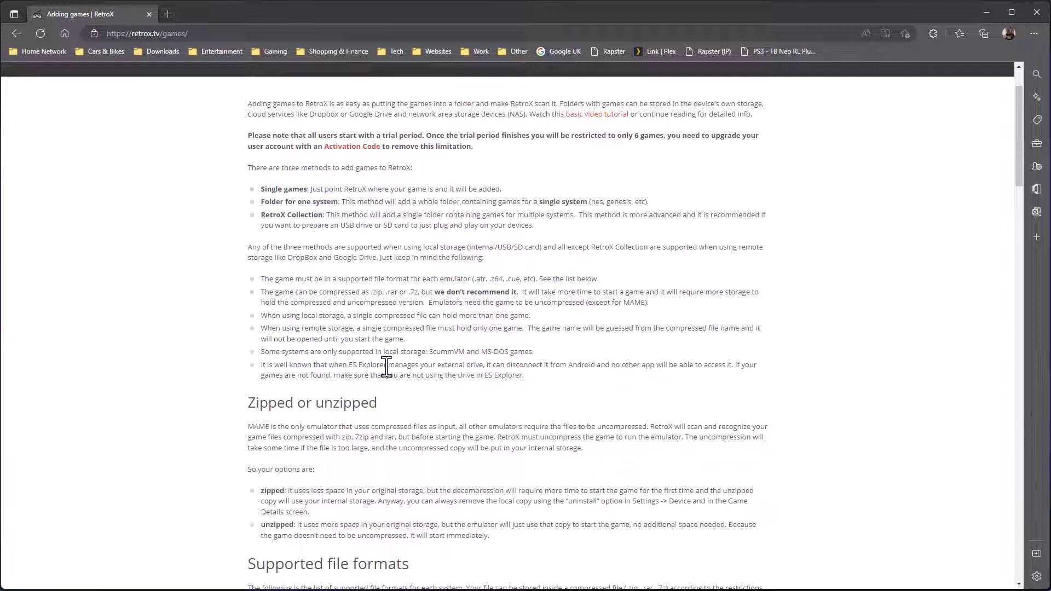
Step: Scroll down to the Supported file formats table, Atari 2600 through ZX Spectrum
scroll(387, 367, "down", 2)
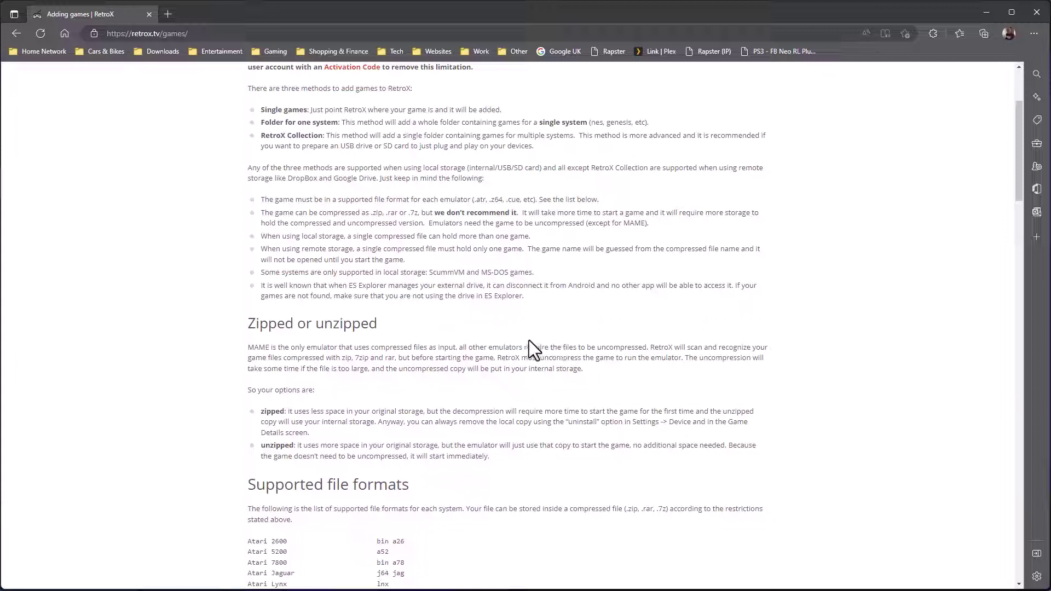
scroll(183, 409, "down", 3)
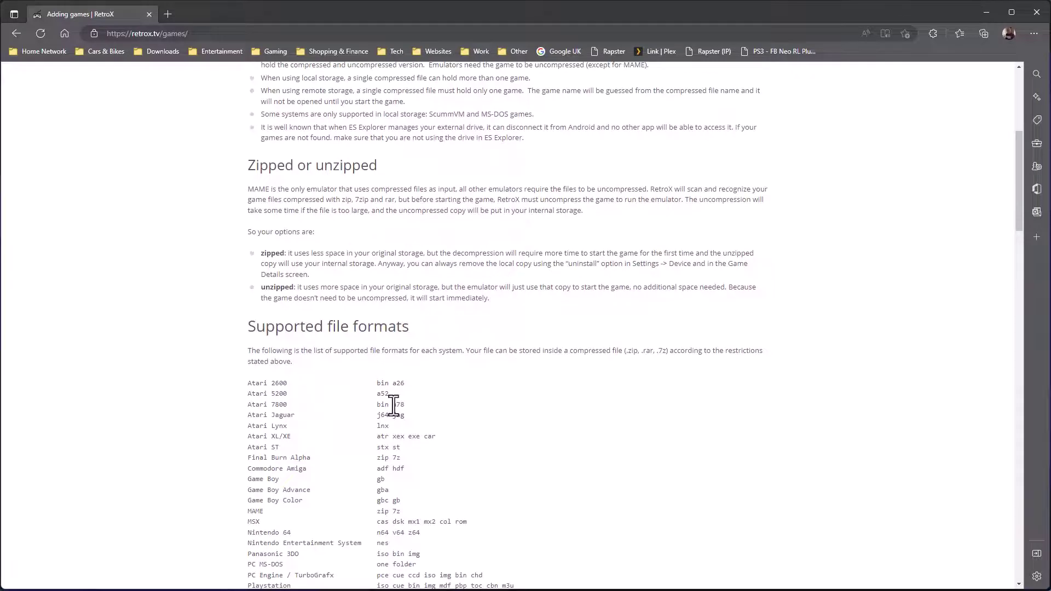
scroll(428, 372, "down", 3)
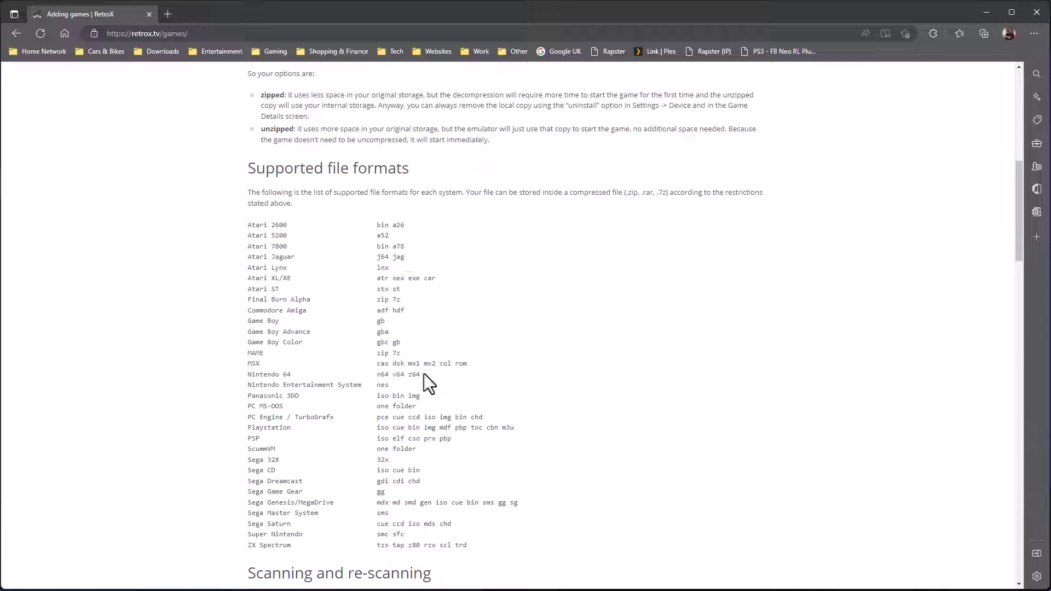
Step: Scroll past RetroX Collections and the platform folder list to the MAME 2001–2014 folders
scroll(425, 378, "down", 4)
scroll(422, 387, "down", 2)
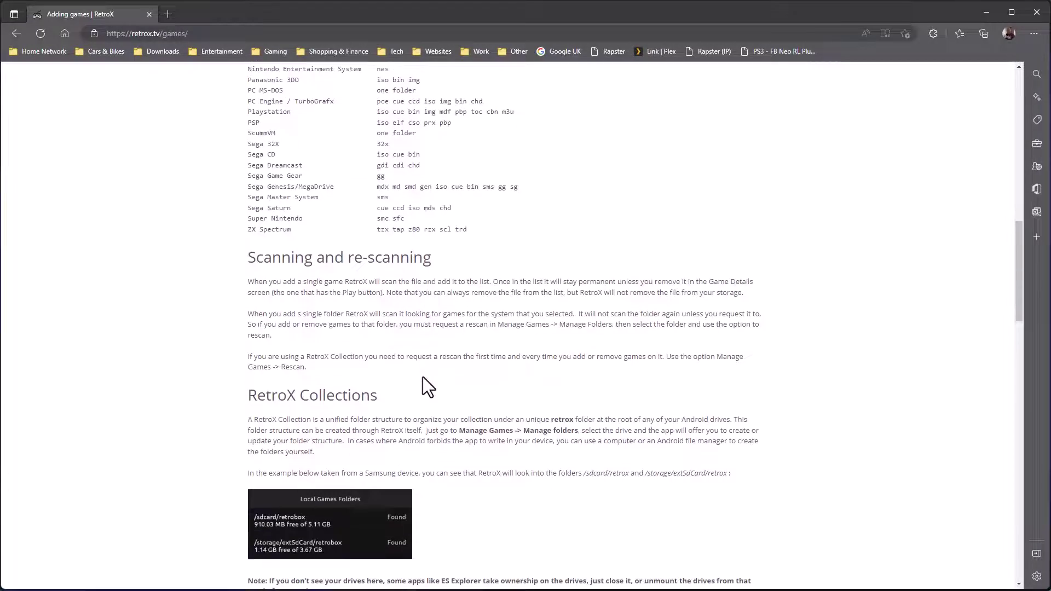
scroll(448, 411, "down", 3)
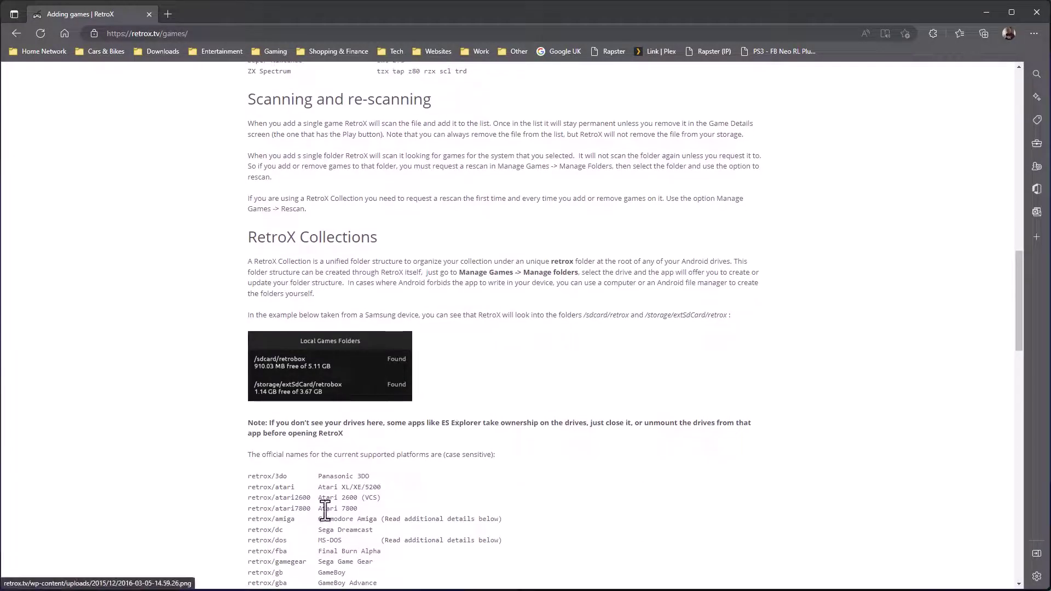
scroll(399, 439, "down", 3)
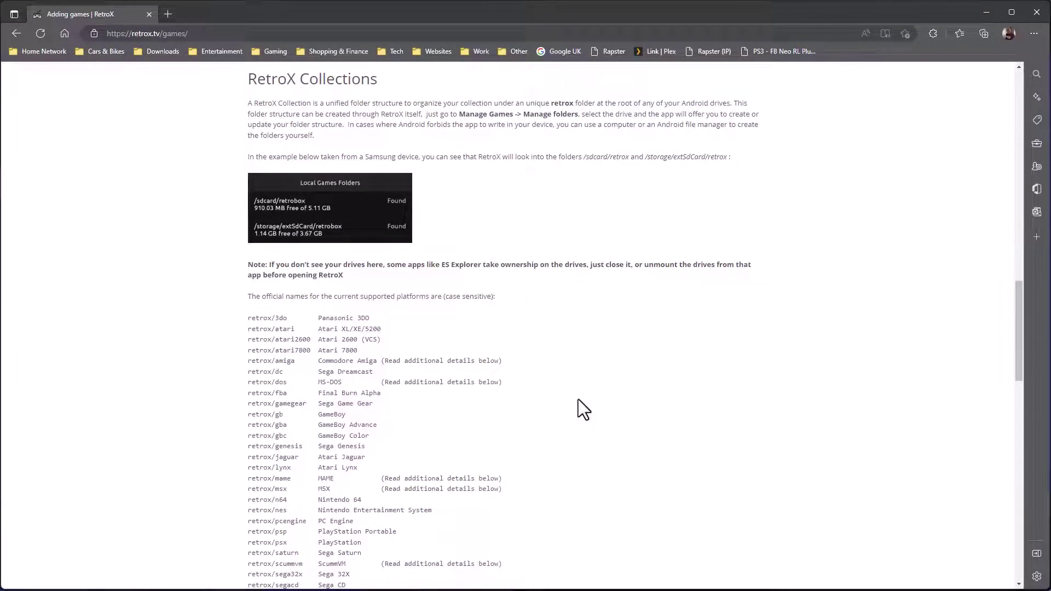
scroll(564, 417, "down", 9)
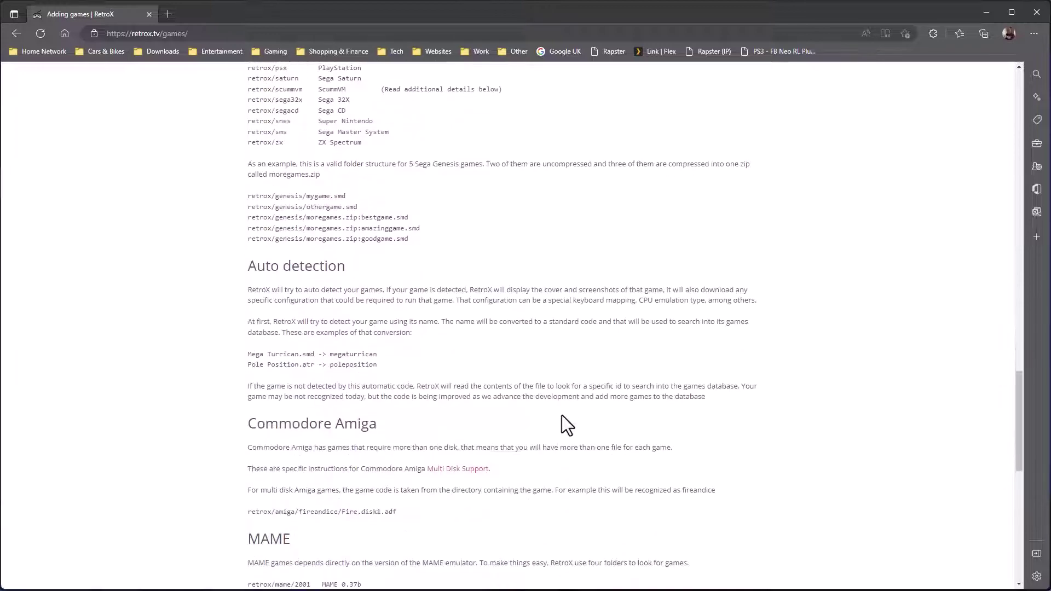
scroll(495, 471, "down", 4)
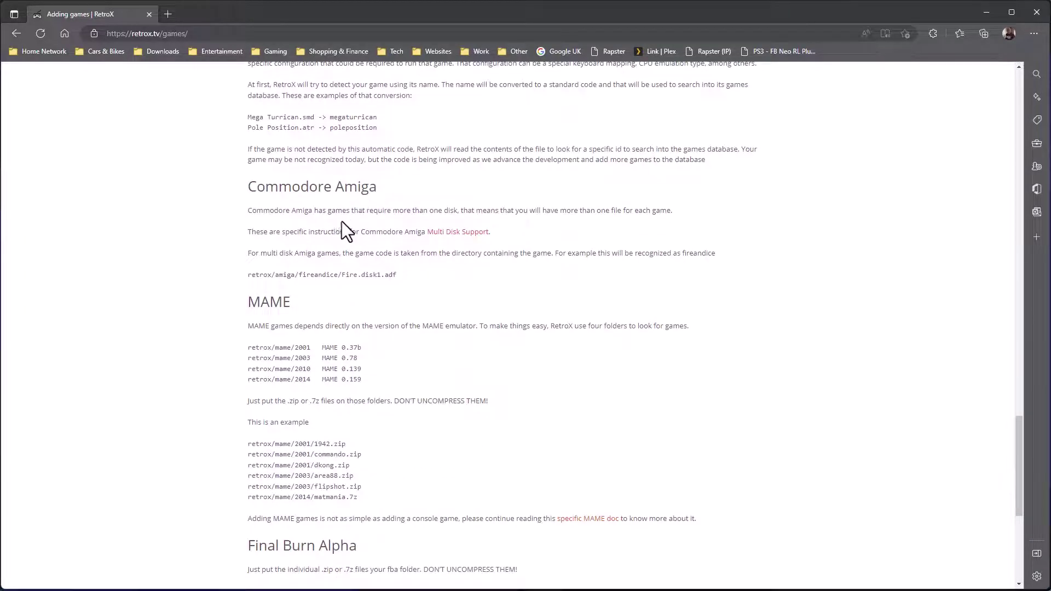
scroll(182, 370, "down", 1)
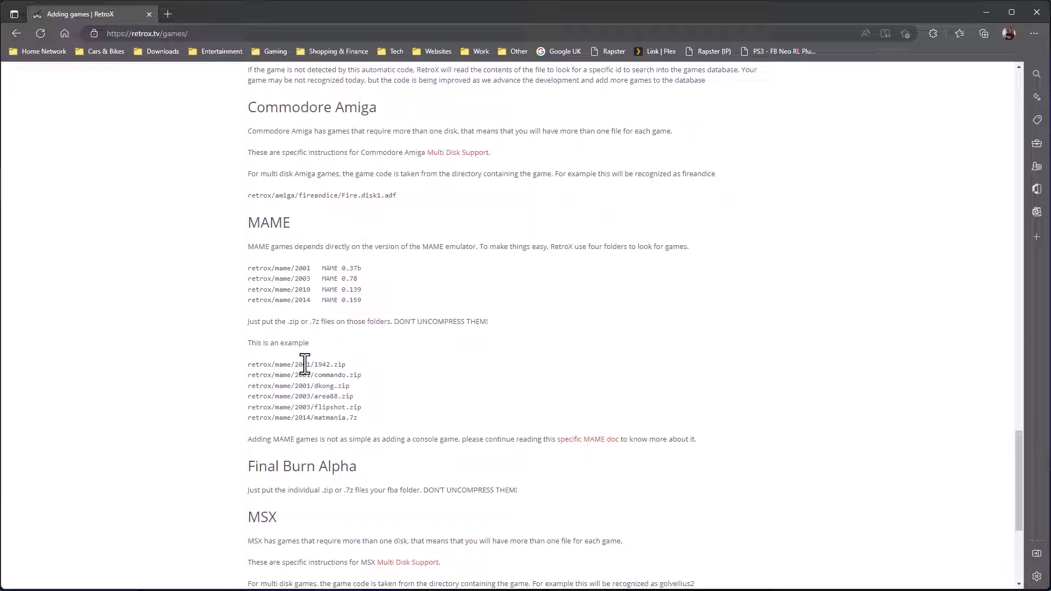
Step: Scroll to the page bottom, then back up to Zipped or unzipped and Supported file formats
scroll(433, 411, "down", 2)
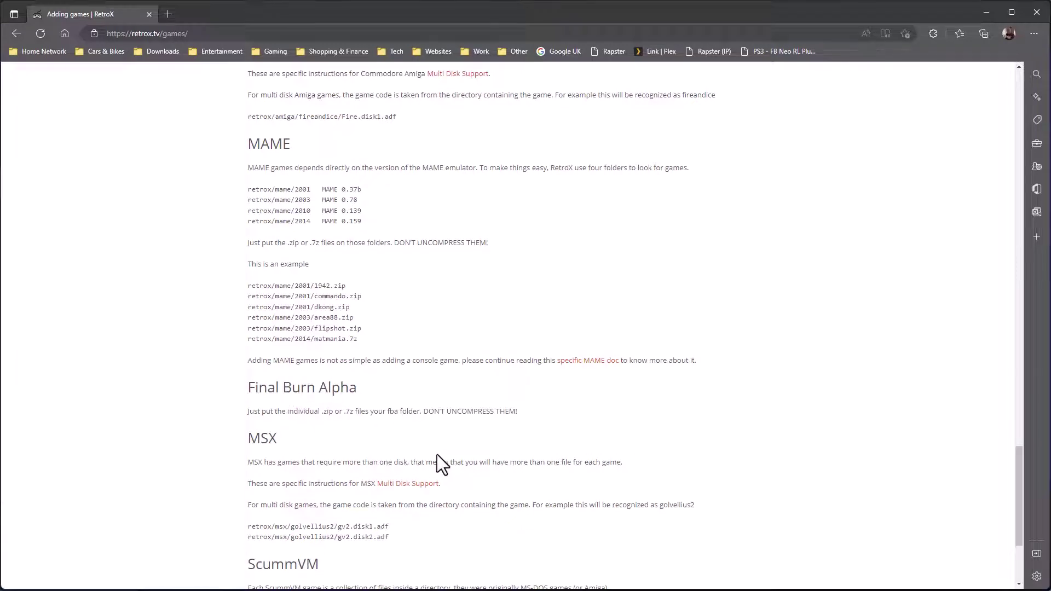
scroll(438, 465, "down", 3)
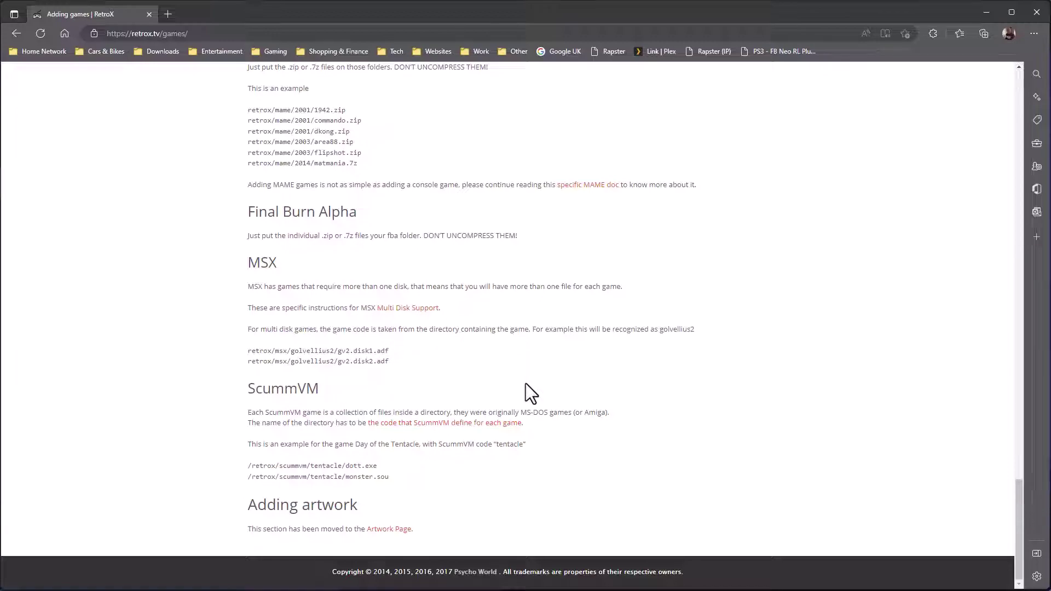
scroll(474, 413, "up", 7)
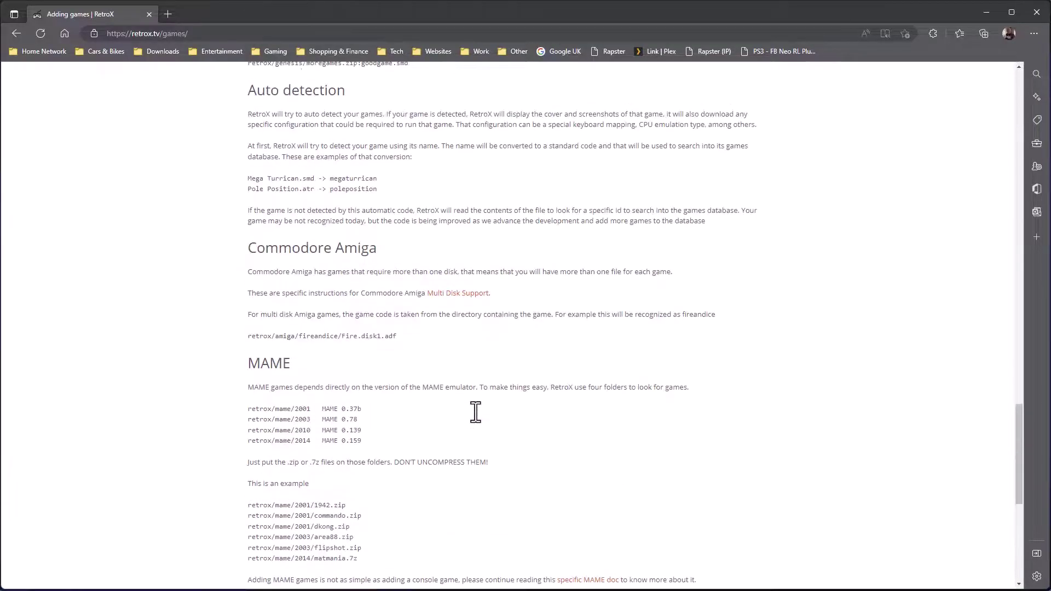
scroll(476, 411, "up", 20)
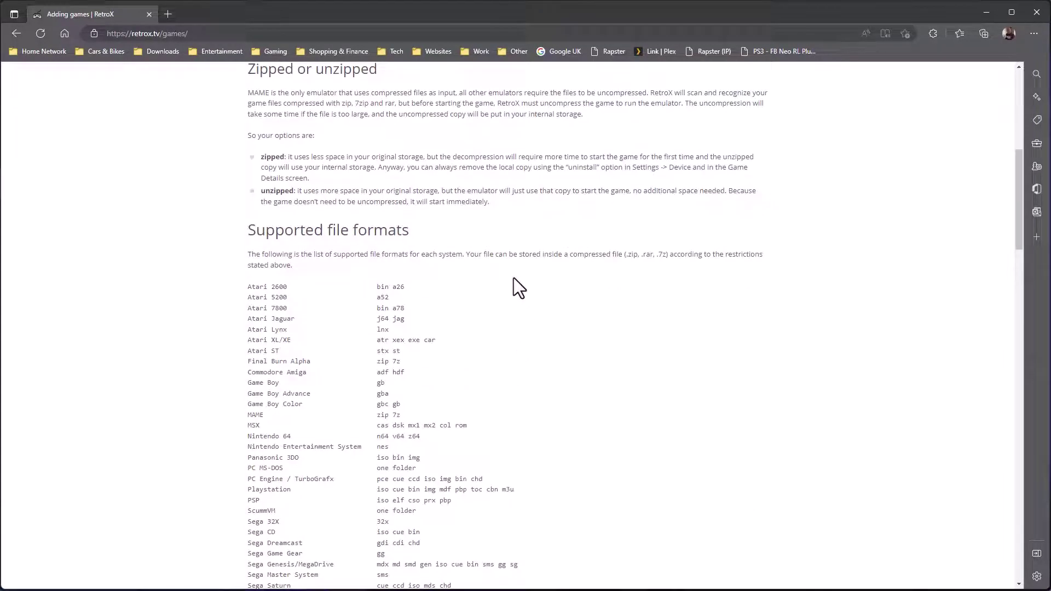
Step: Minimise Edge and bring up RetroX's Manage games dialog over the empty library
left_click(988, 15)
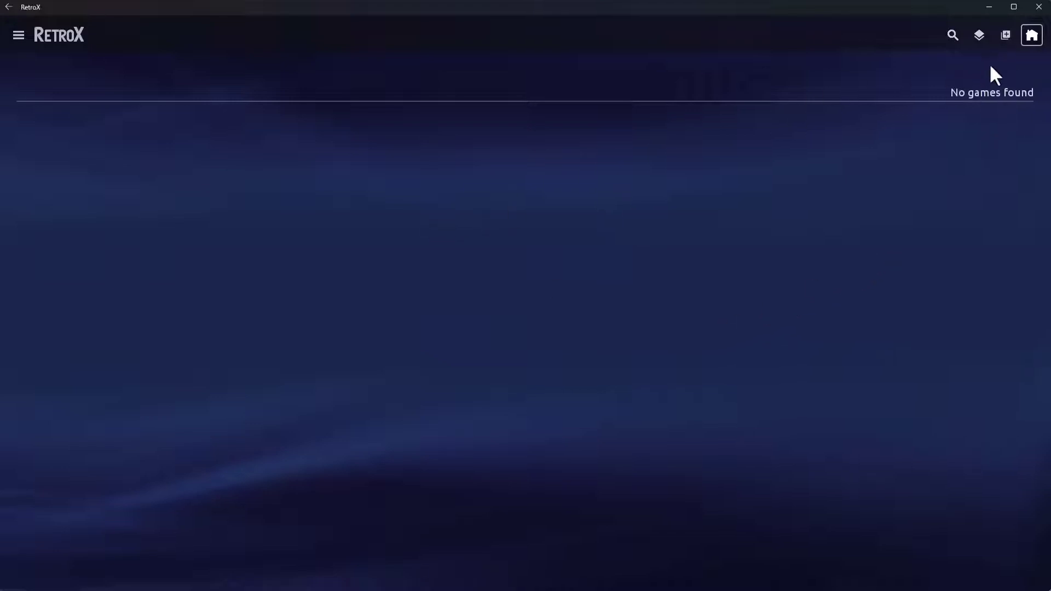
left_click(1006, 35)
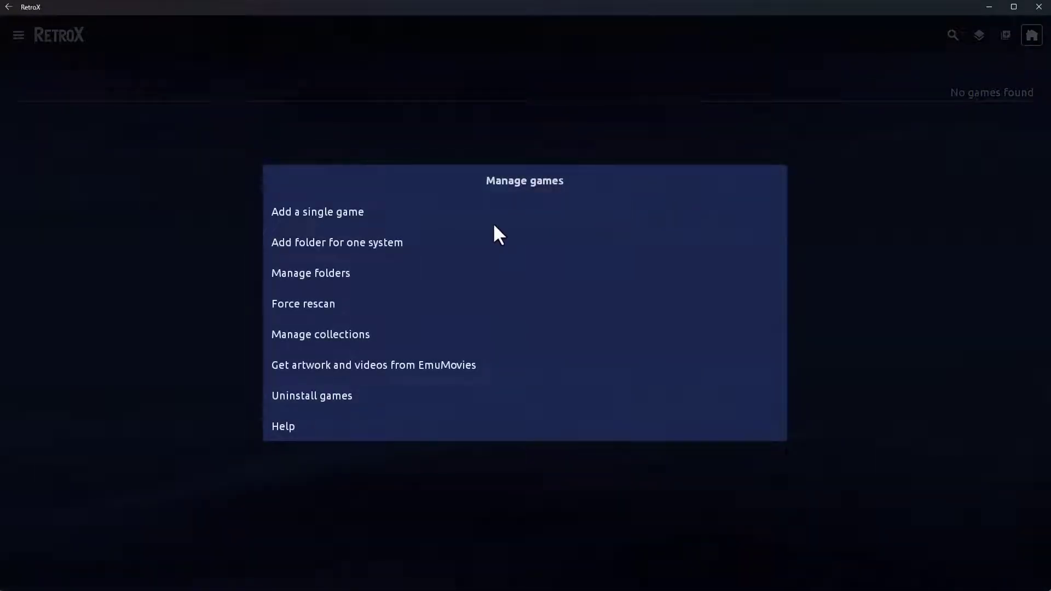
Step: Choose Add a single game and pick PlayStation as the system
left_click(330, 211)
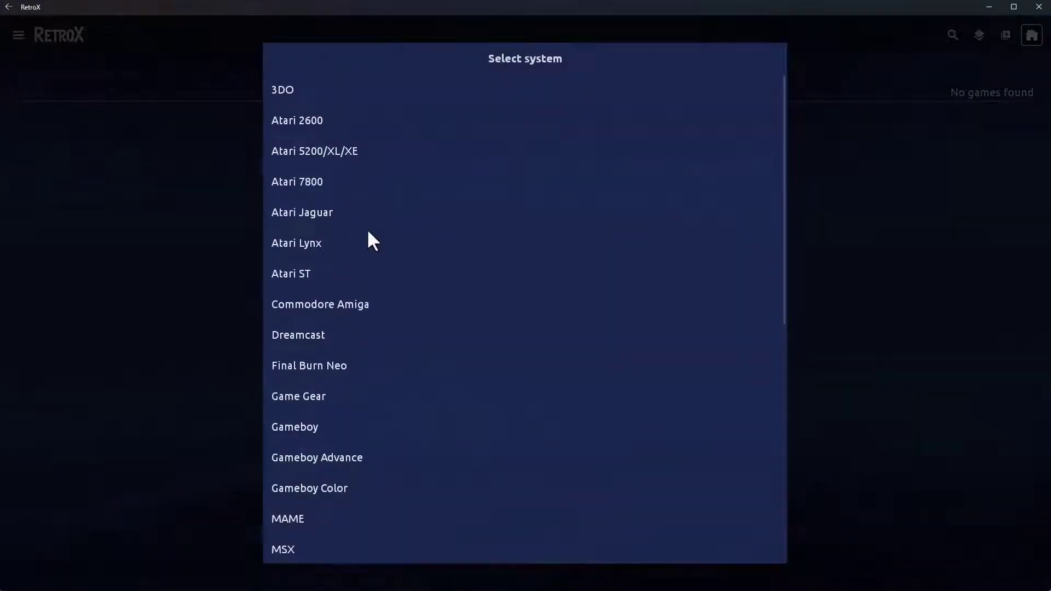
scroll(375, 250, "down", 7)
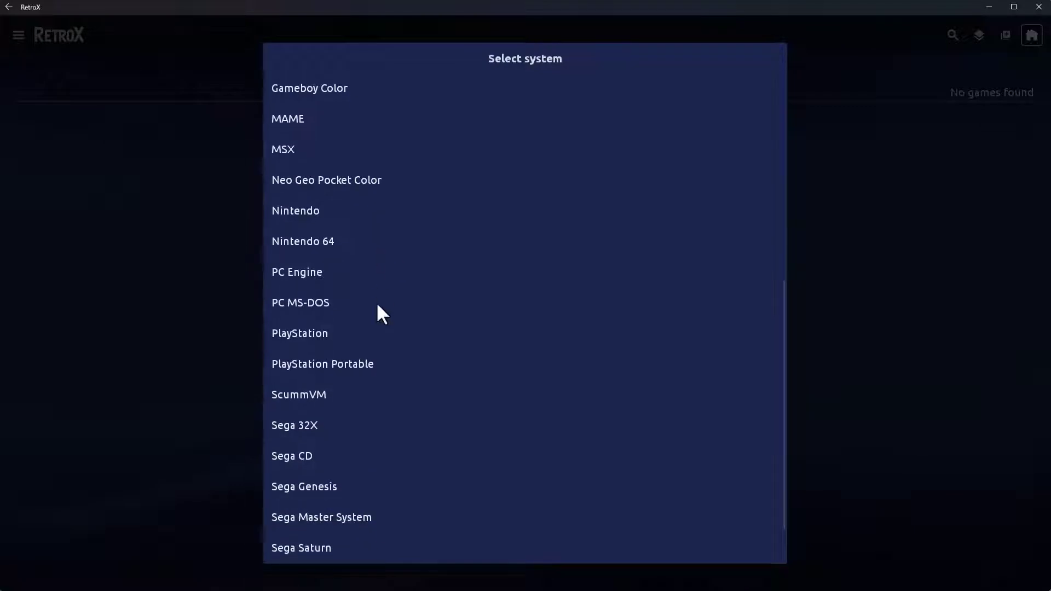
scroll(377, 380, "up", 7)
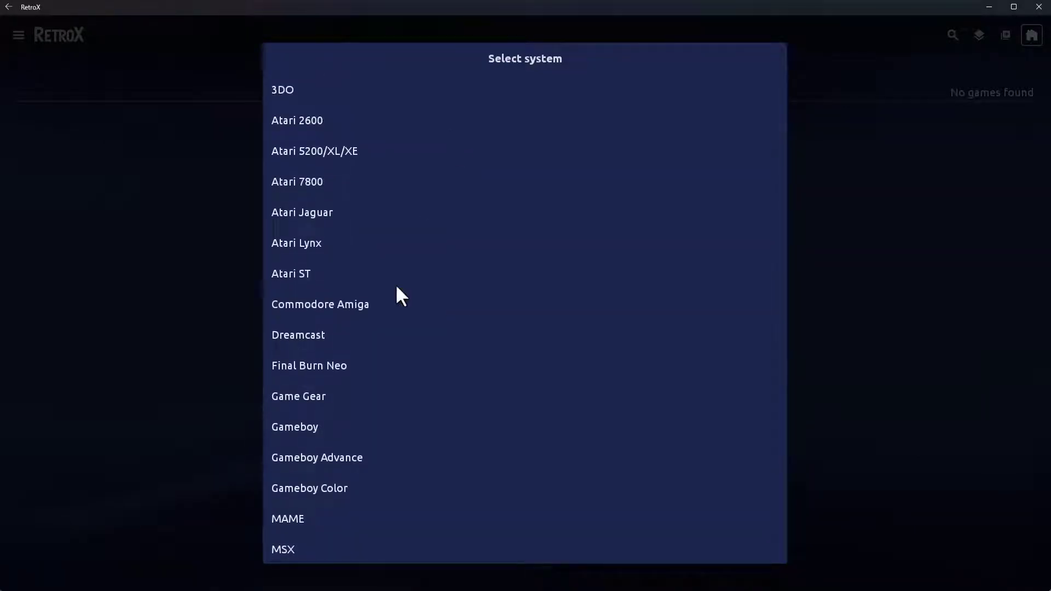
scroll(381, 380, "down", 7)
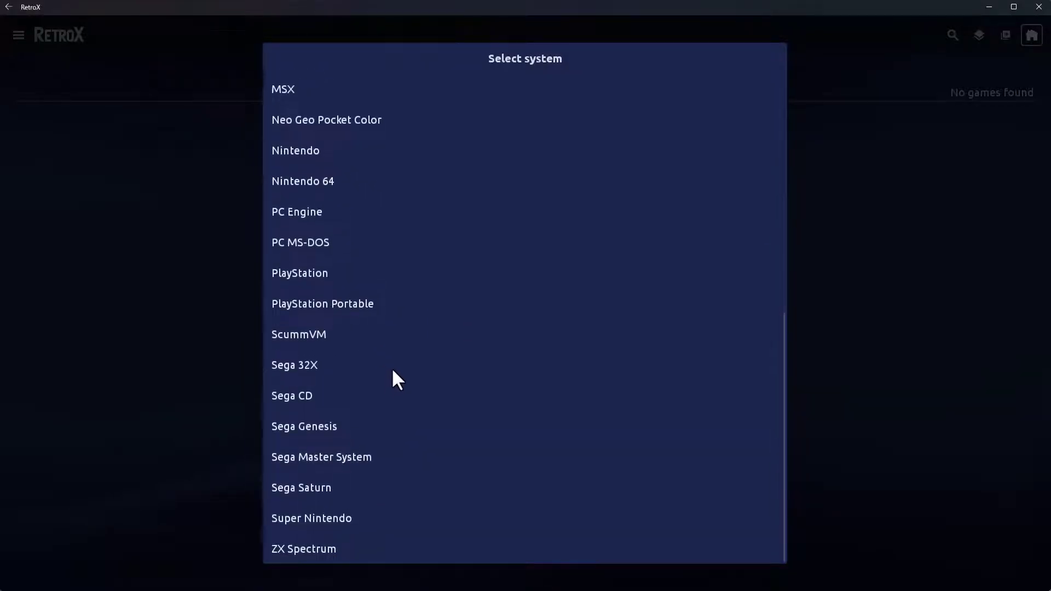
left_click(319, 280)
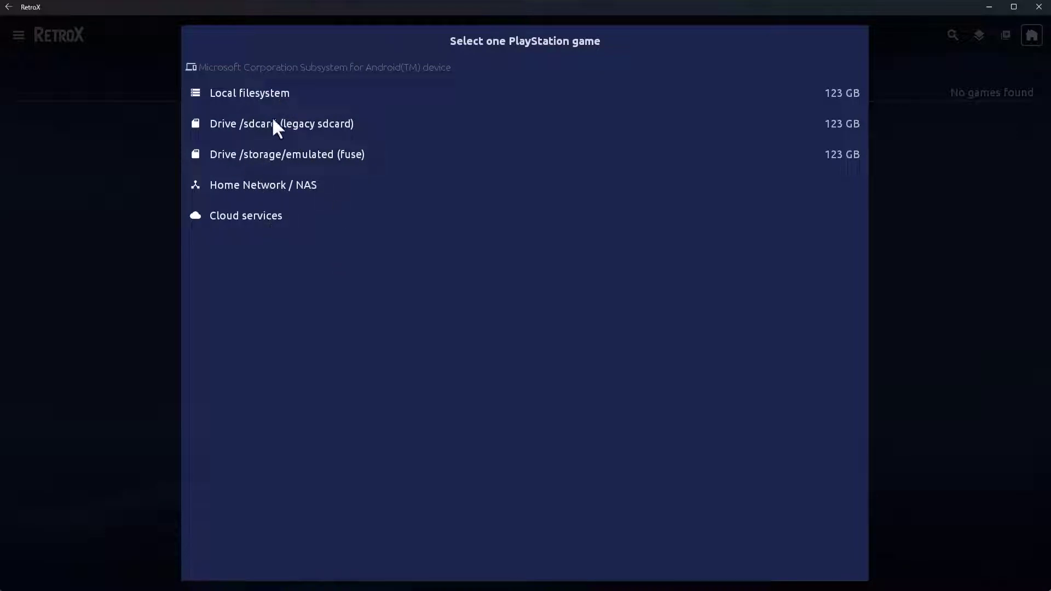
Step: Browse the PlayStation picker into Local filesystem > sdcard, then switch to X-plore
left_click(254, 93)
scroll(264, 275, "down", 6)
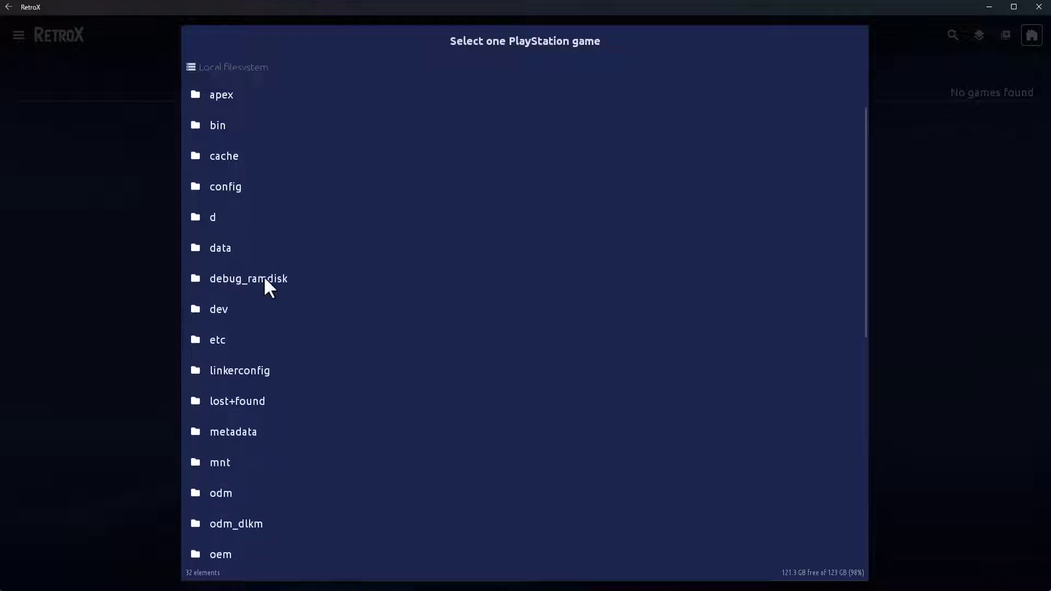
scroll(261, 280, "down", 3)
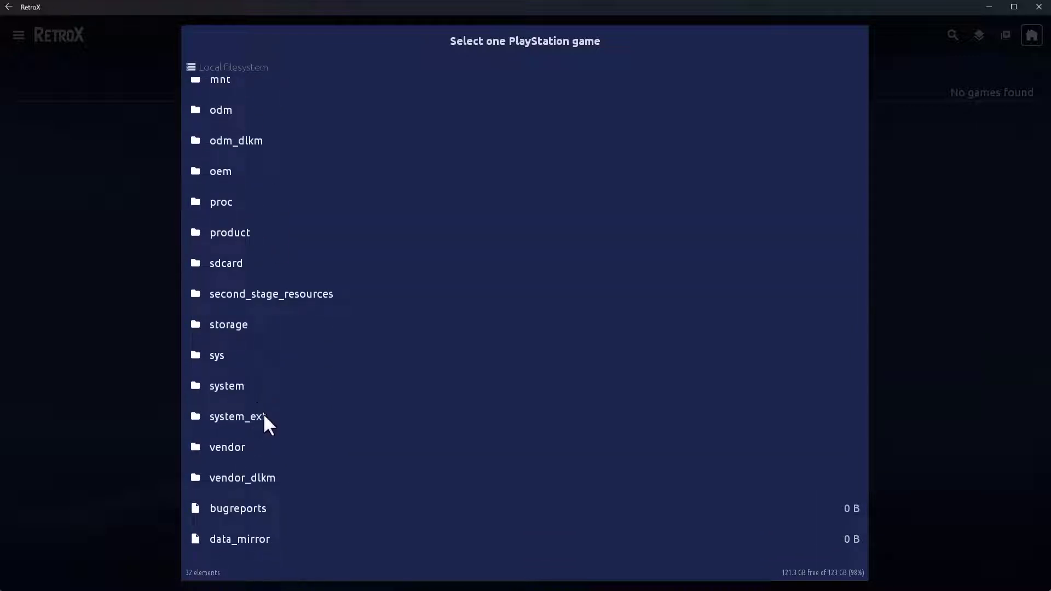
scroll(275, 281, "up", 5)
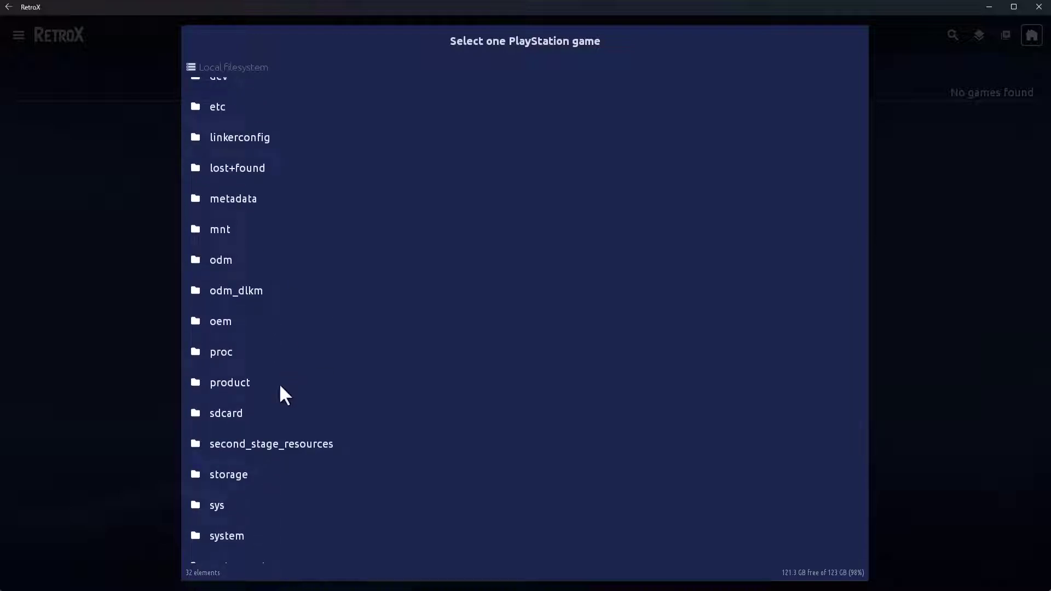
left_click(240, 416)
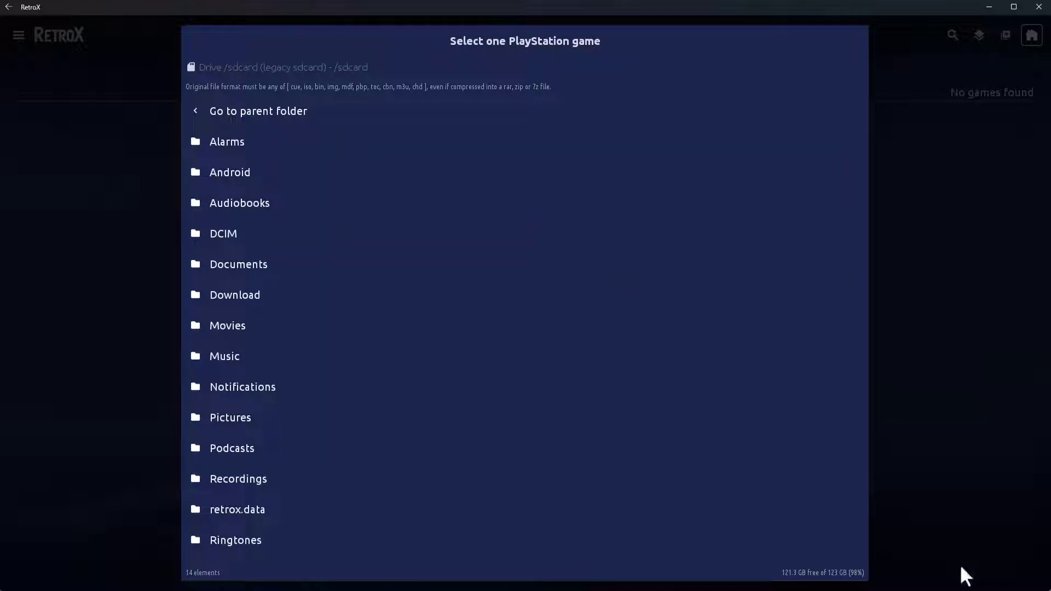
key("alt+Tab")
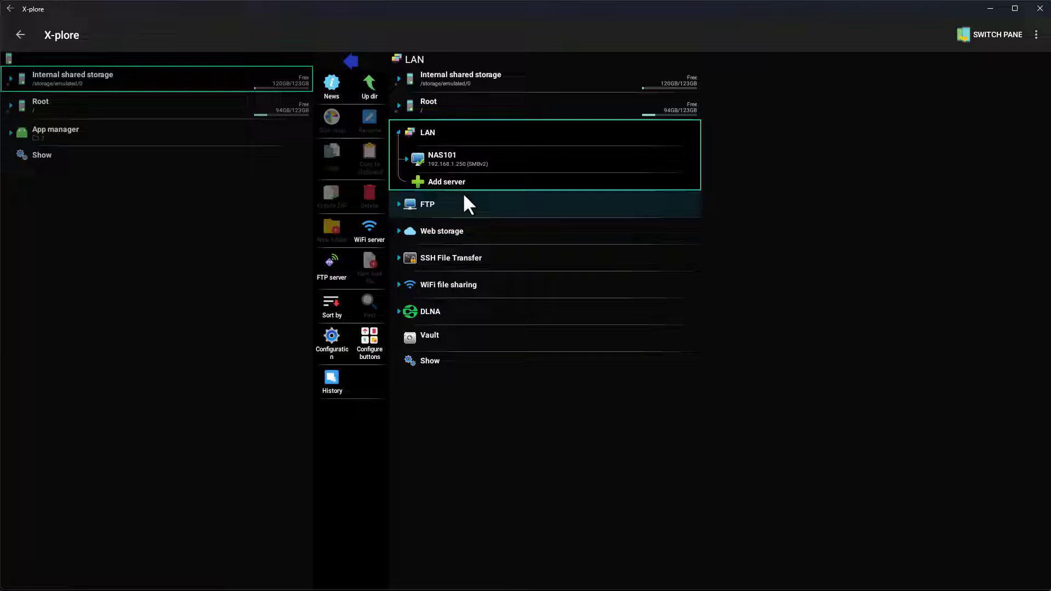
Step: Expand Internal shared storage in X-plore's left pane to list Download, retrox.data and Ringtones
left_click(125, 79)
left_click(107, 79)
left_click(106, 80)
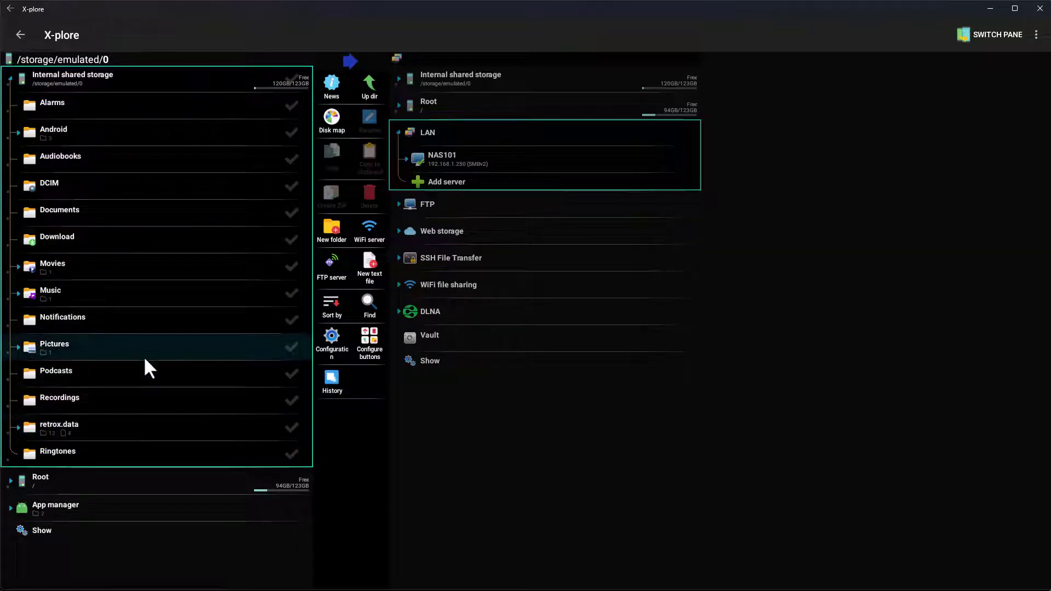
Step: Create a 'RetroX' folder in internal shared storage, then open NAS101's shared folders
right_click(133, 77)
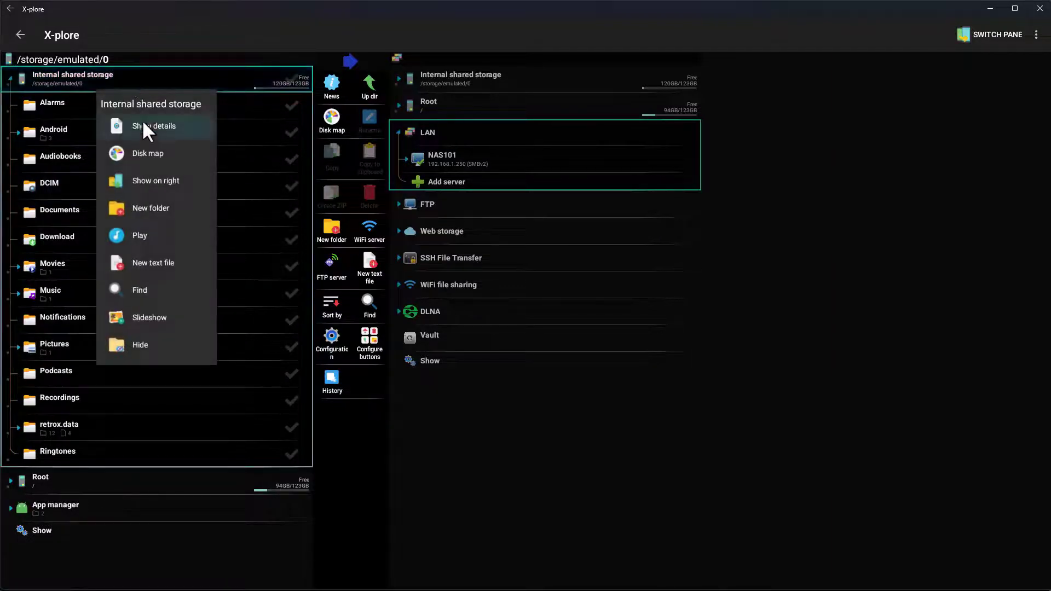
left_click(153, 206)
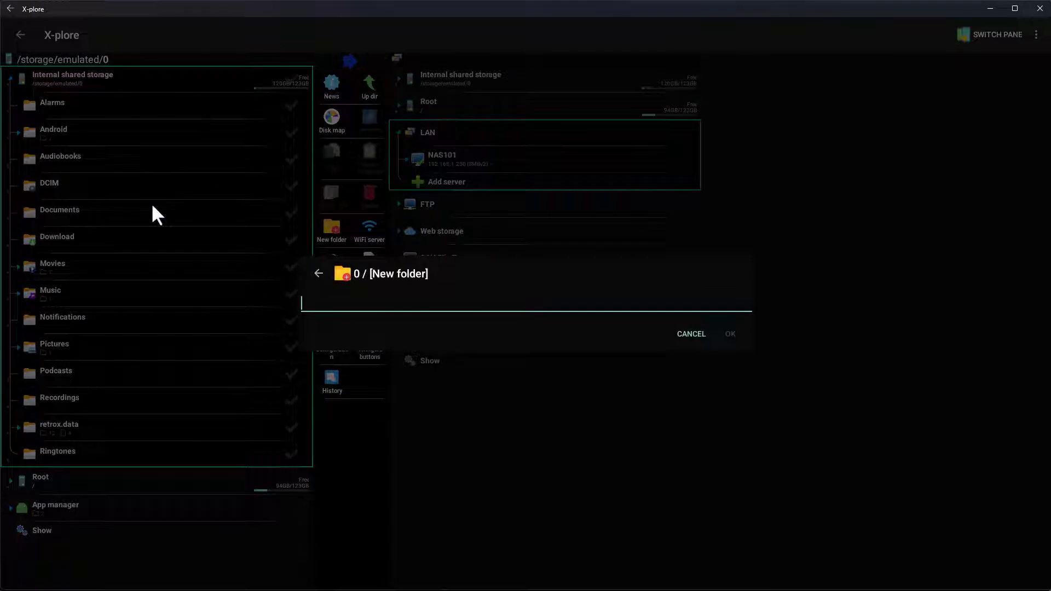
type("RetroX")
key("Return")
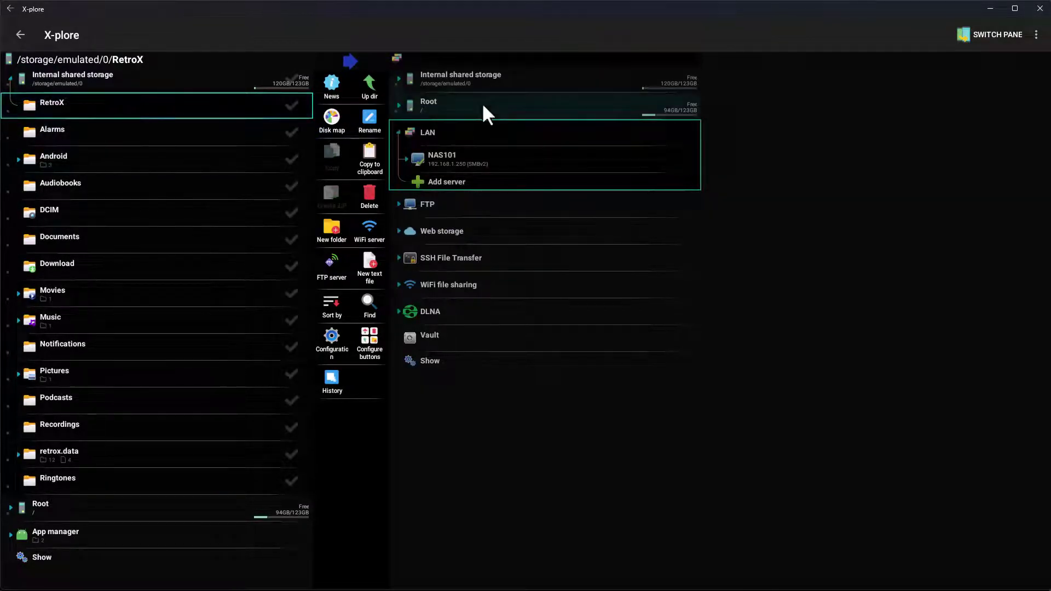
left_click(542, 159)
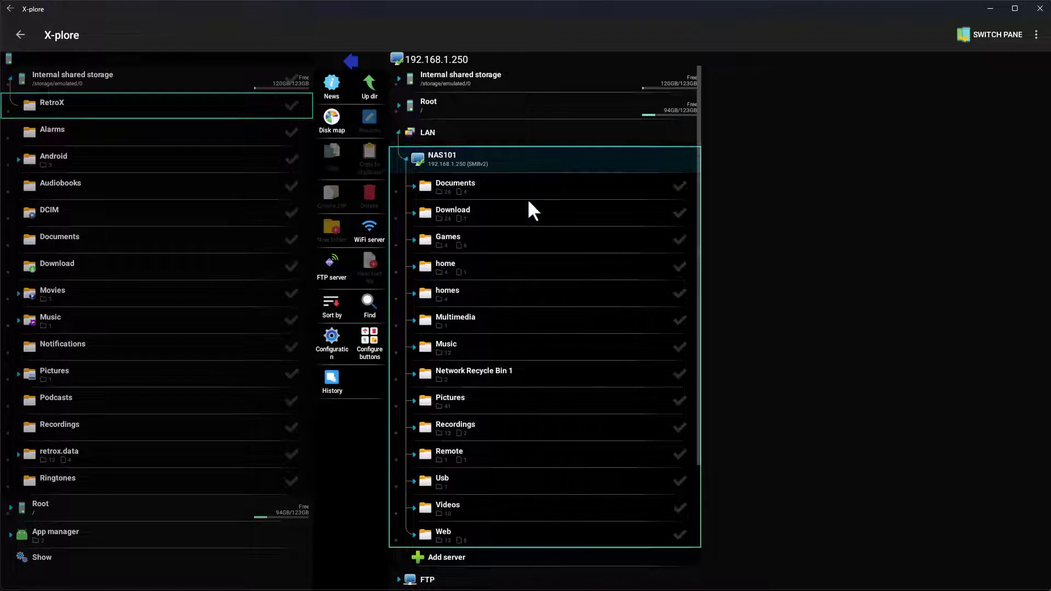
Step: Open the NAS folder Download > Temp > RetroX
left_click(516, 212)
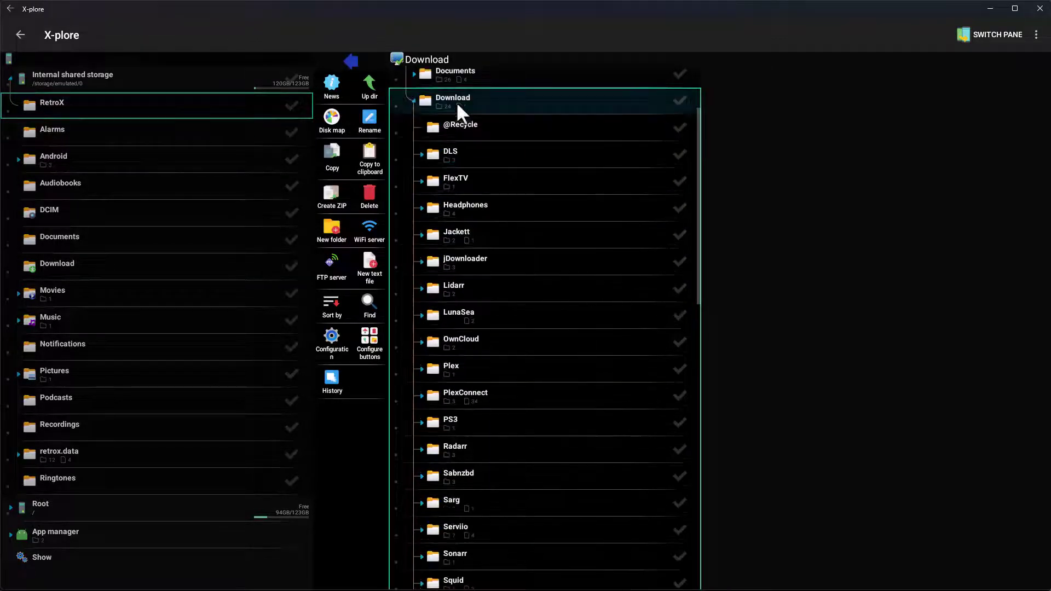
scroll(509, 326, "down", 5)
scroll(508, 324, "down", 1)
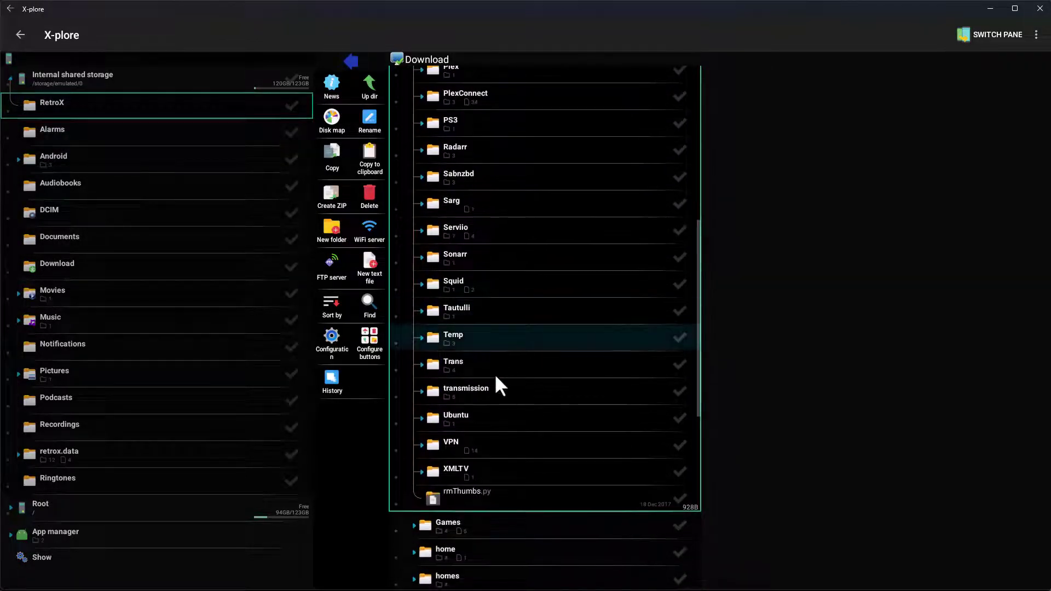
left_click(471, 341)
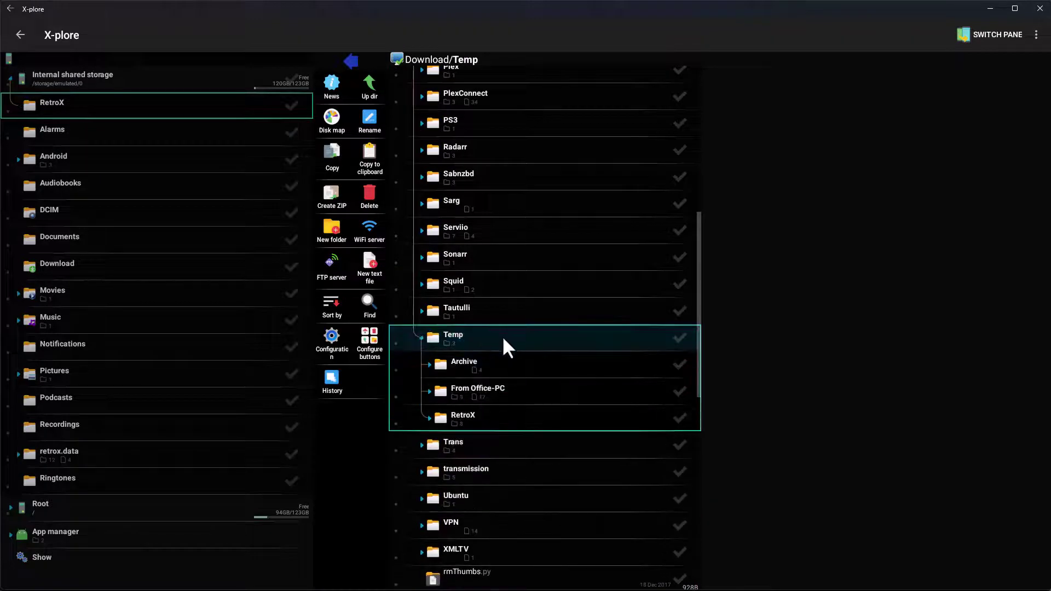
left_click(493, 413)
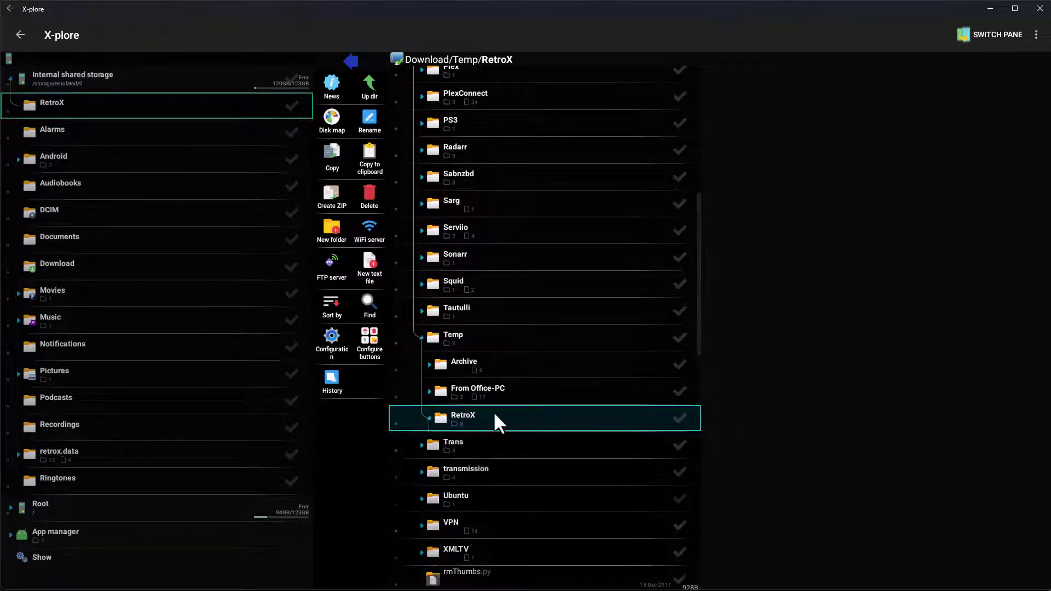
Step: Mark all eight system subfolders, fba, gba, genesis, mame, n64, nes, sms, snes
left_click(677, 337)
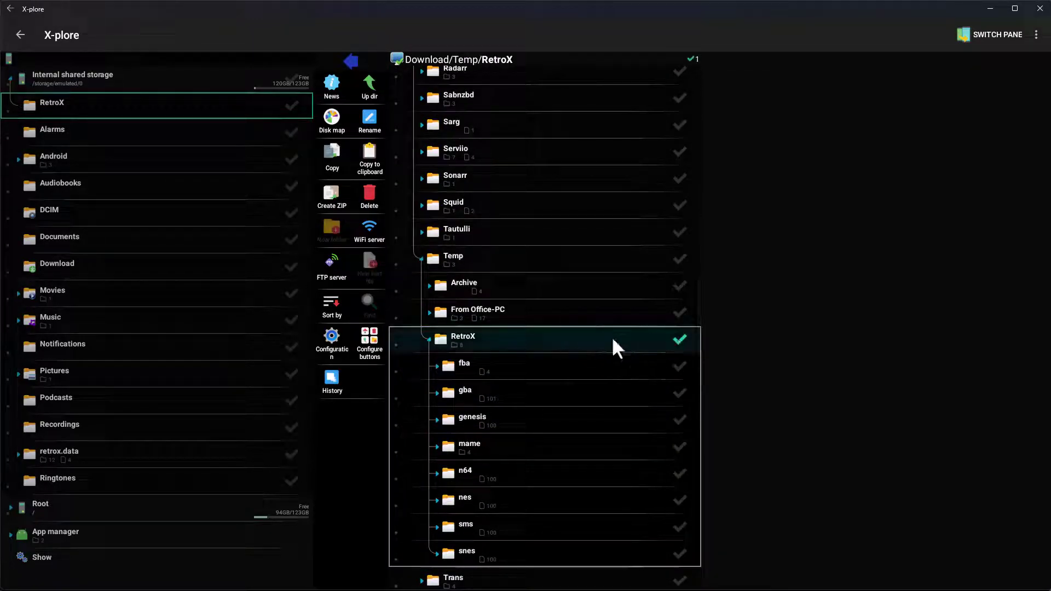
left_click(679, 337)
left_click(679, 393)
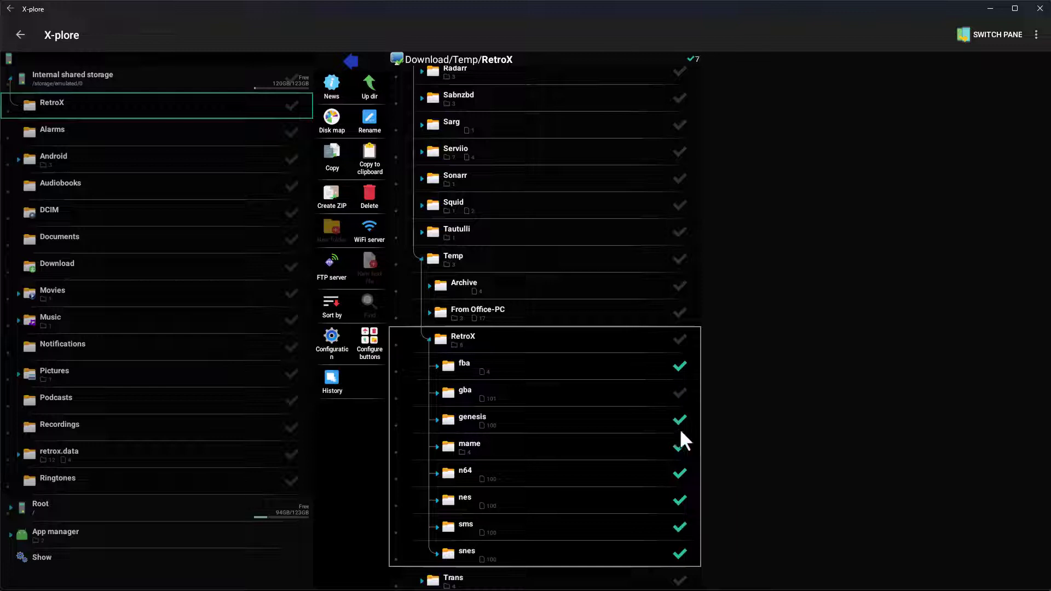
left_click(678, 337)
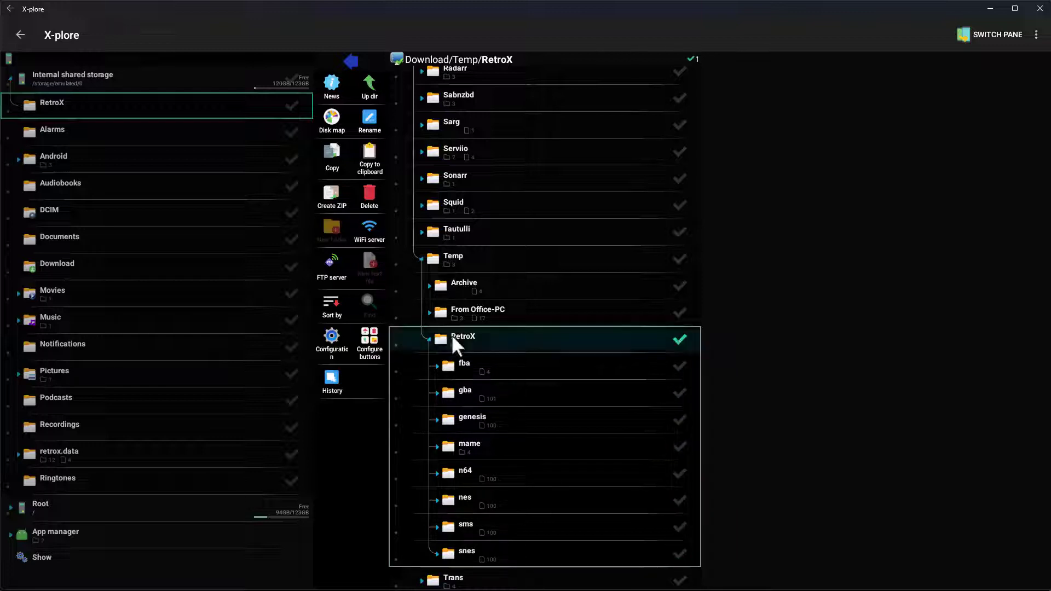
left_click(679, 338)
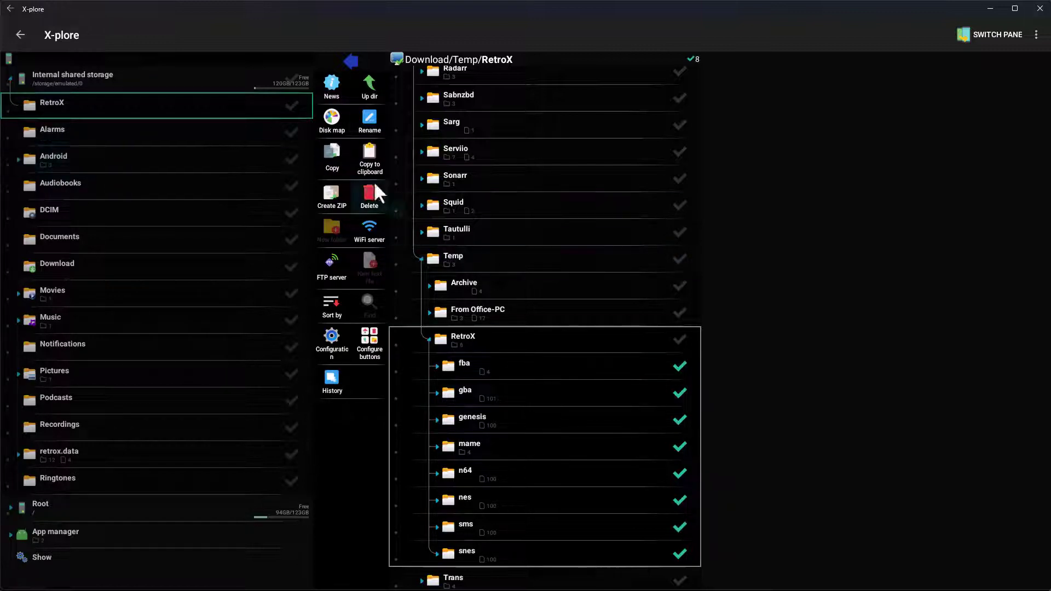
Step: Copy the eight marked system folders (3.02GB) into /storage/emulated/0/RetroX
left_click(336, 152)
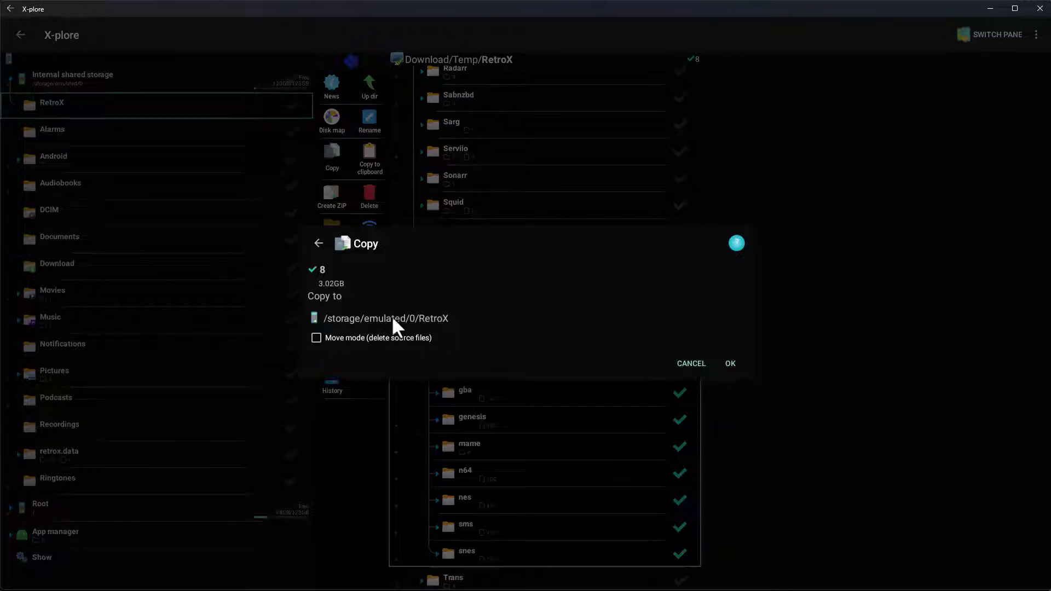
left_click(730, 364)
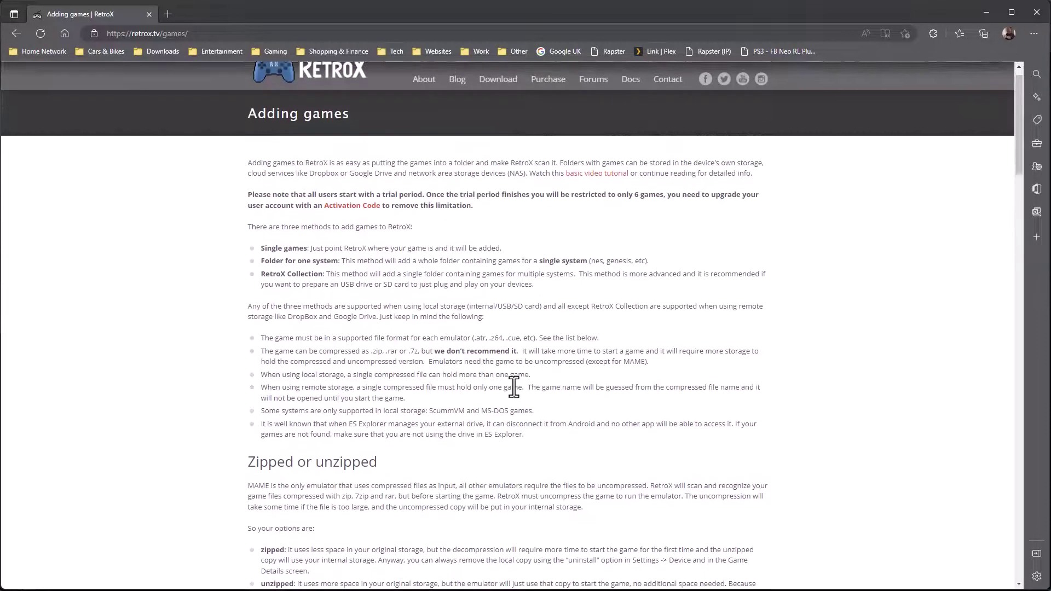
Step: Read the retrox.tv list of retrox/ folder names per platform, then minimize Edge
scroll(512, 387, "down", 12)
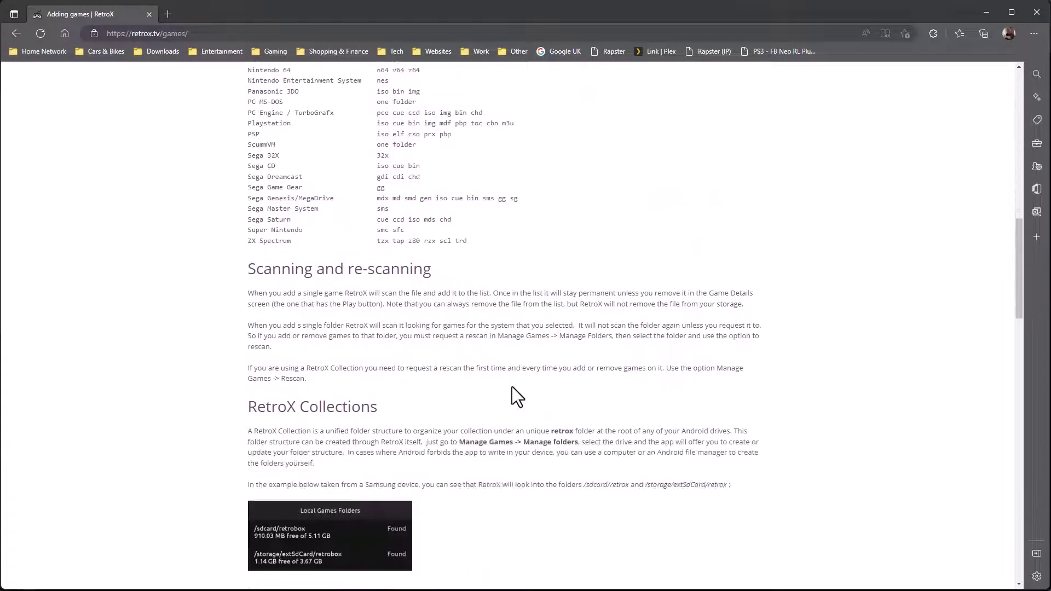
scroll(512, 386, "down", 9)
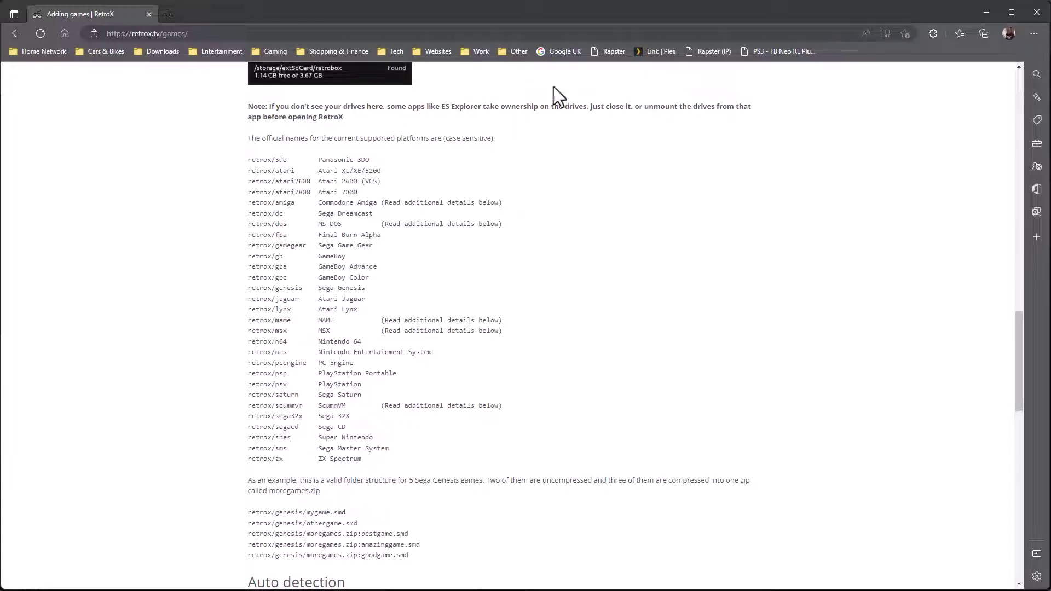
left_click(988, 11)
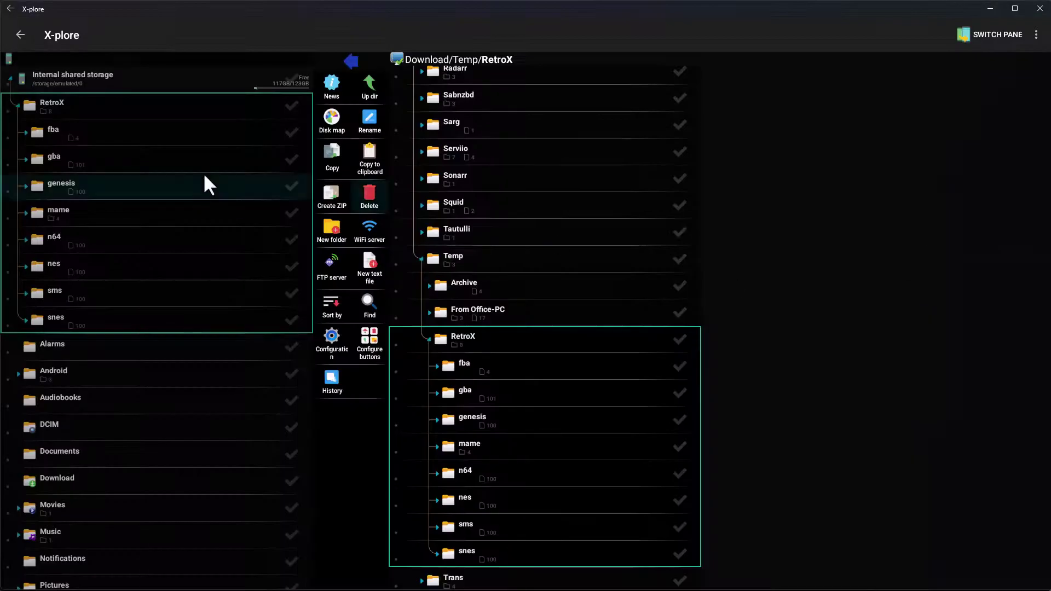